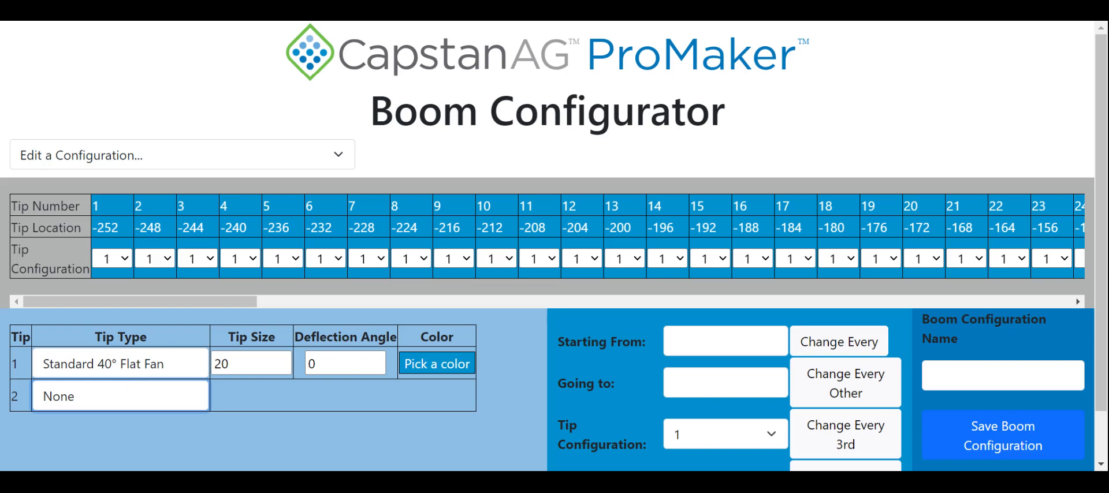
Define tip 2 as Standard 40° Flat Fan with size 20, deflection angle 45 and a dark orange color.
click(121, 429)
drag(228, 396, 204, 394)
text(20)
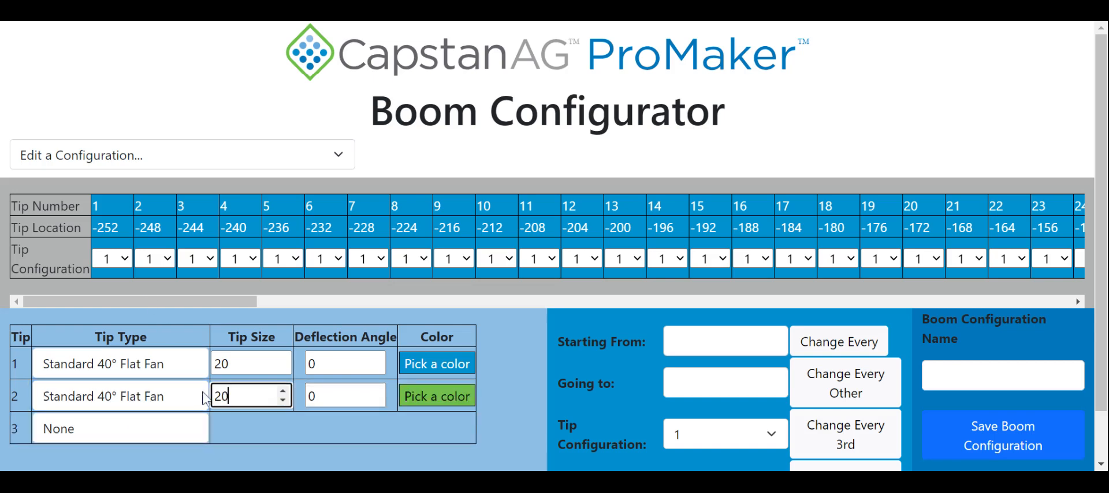
key(Tab)
text(45)
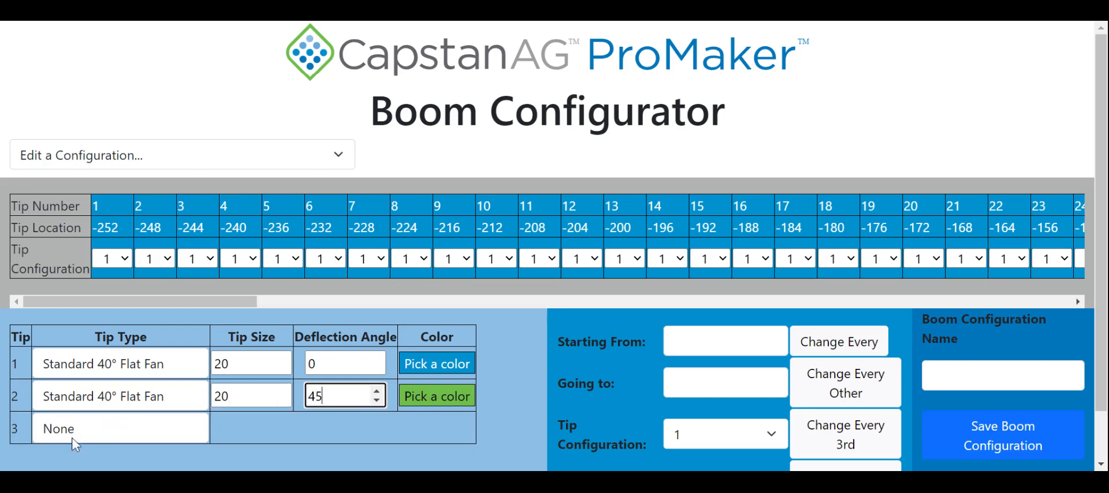
click(439, 398)
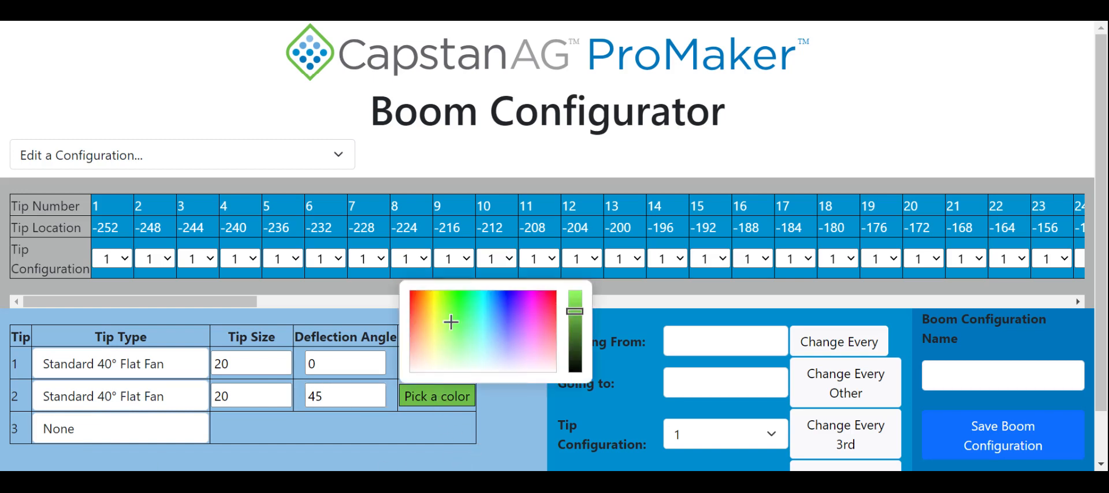
mouse_move(451, 321)
mouse_down()
mouse_move(532, 321)
mouse_move(419, 303)
mouse_up()
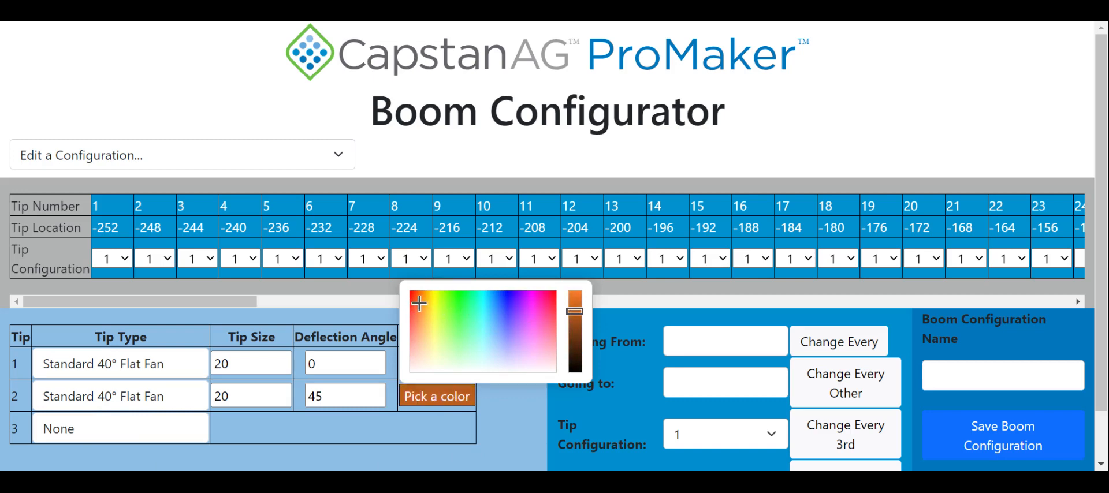
Define tip 3 as a Custom type named TeeJet Straight Stream with tip size 20.
click(101, 437)
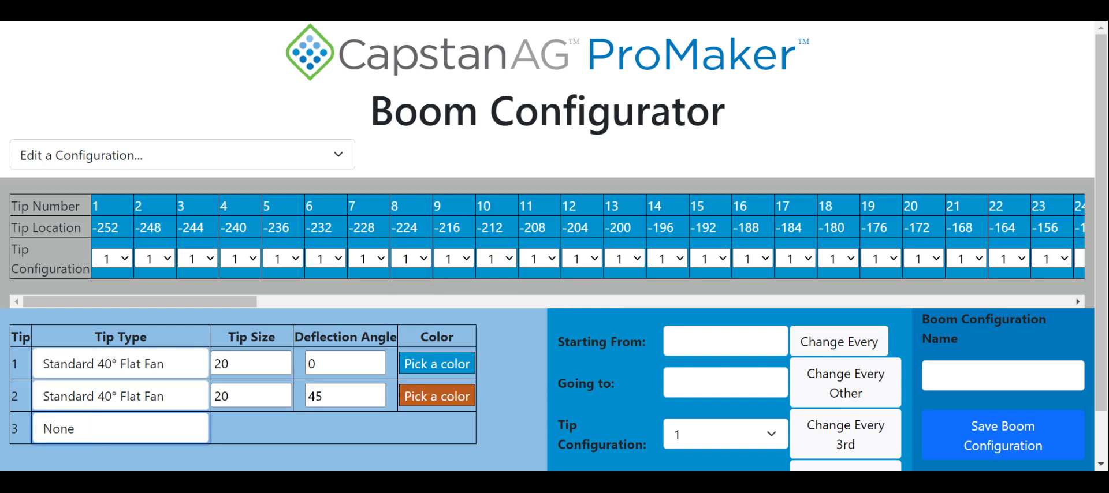
click(145, 406)
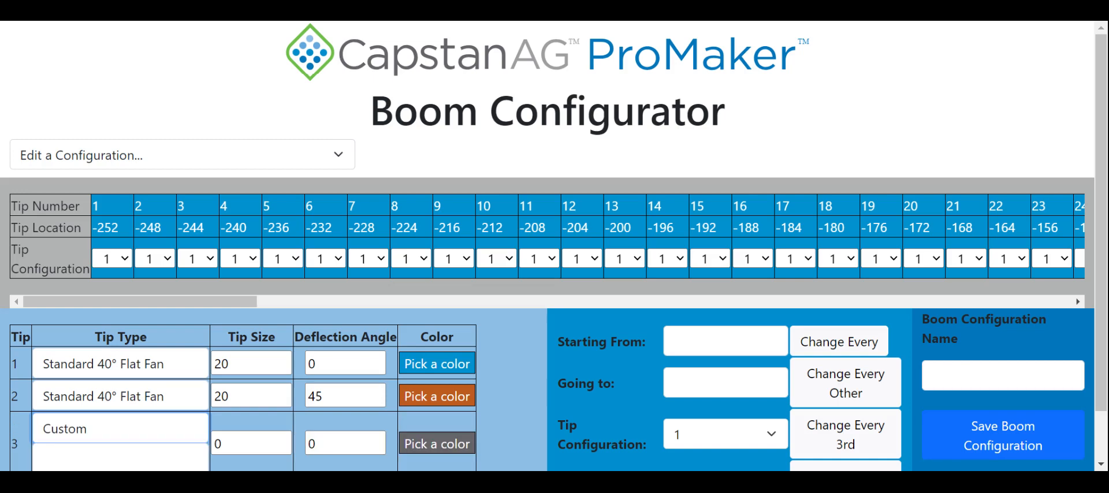
drag(227, 444, 203, 443)
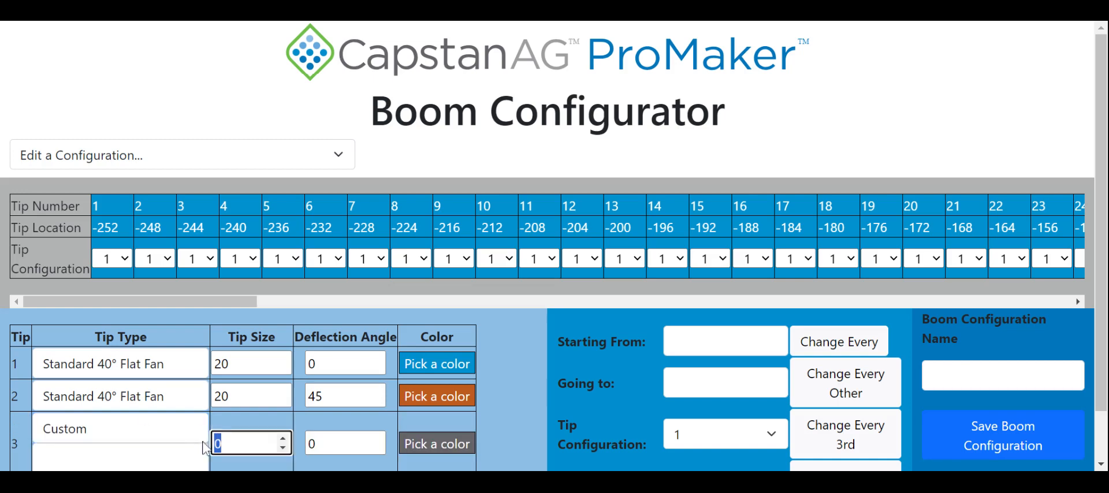
text(20)
click(121, 456)
scroll(123, 413, down, 1)
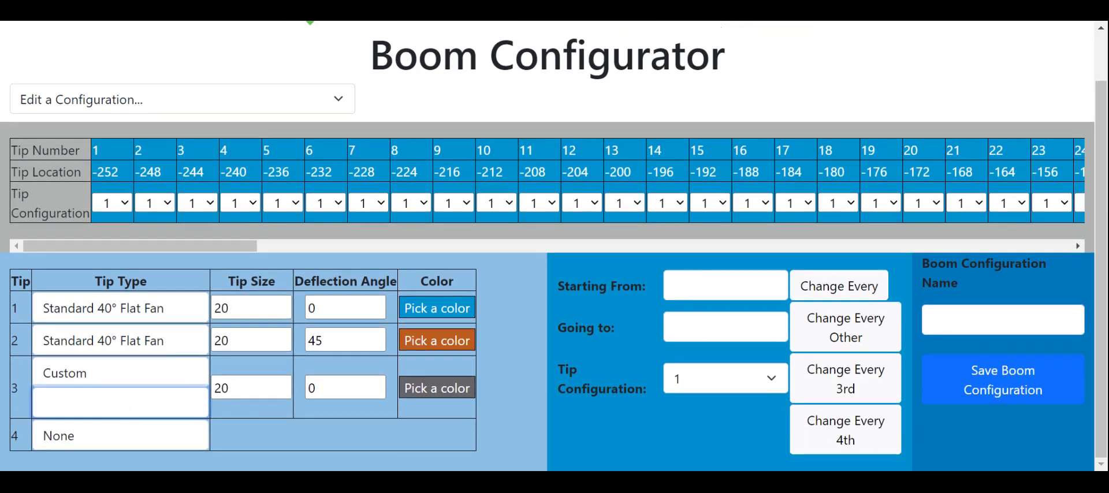
text(TeeJet Straight)
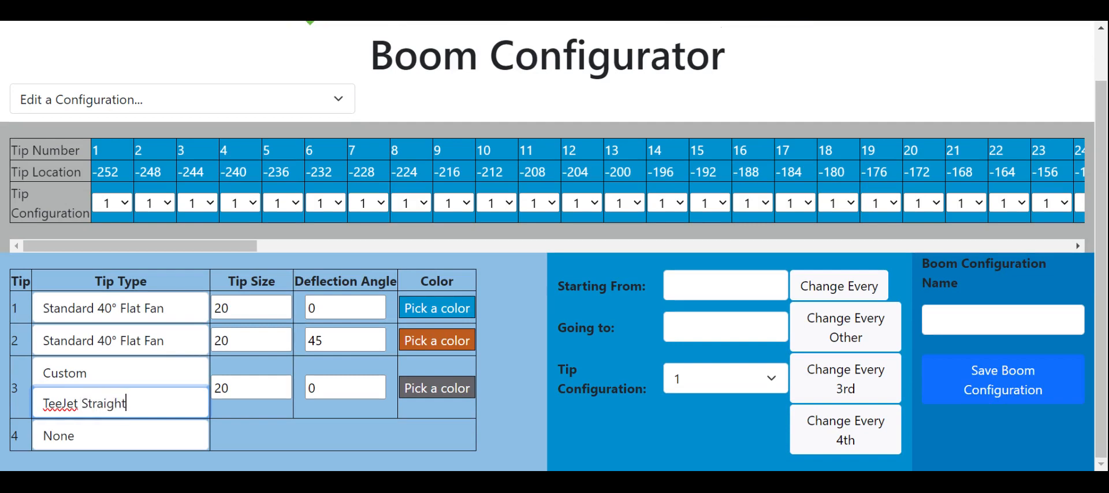
text( Stream)
Apply tip configuration 1 to every 3rd tip starting from 1 and going to 56.
click(716, 285)
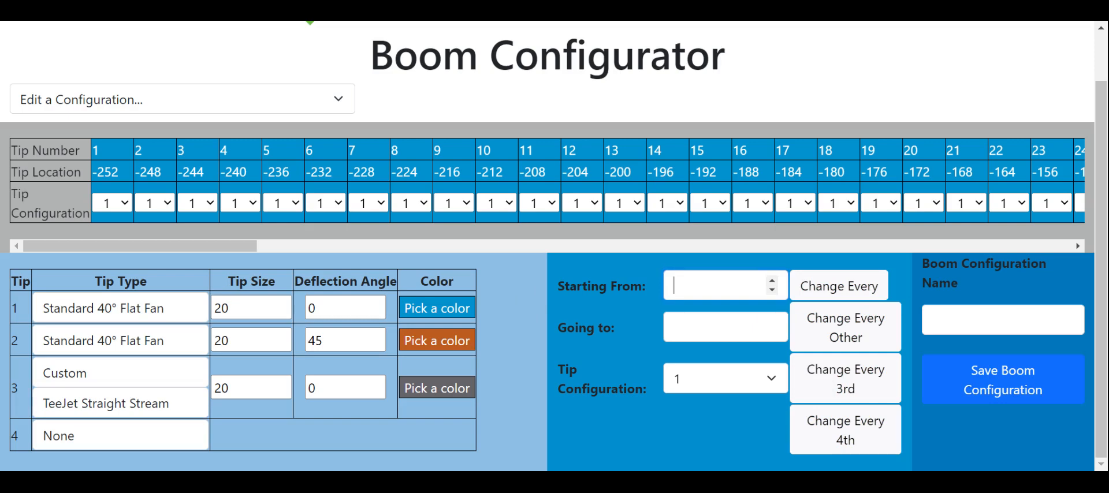
text(1)
click(722, 321)
click(719, 327)
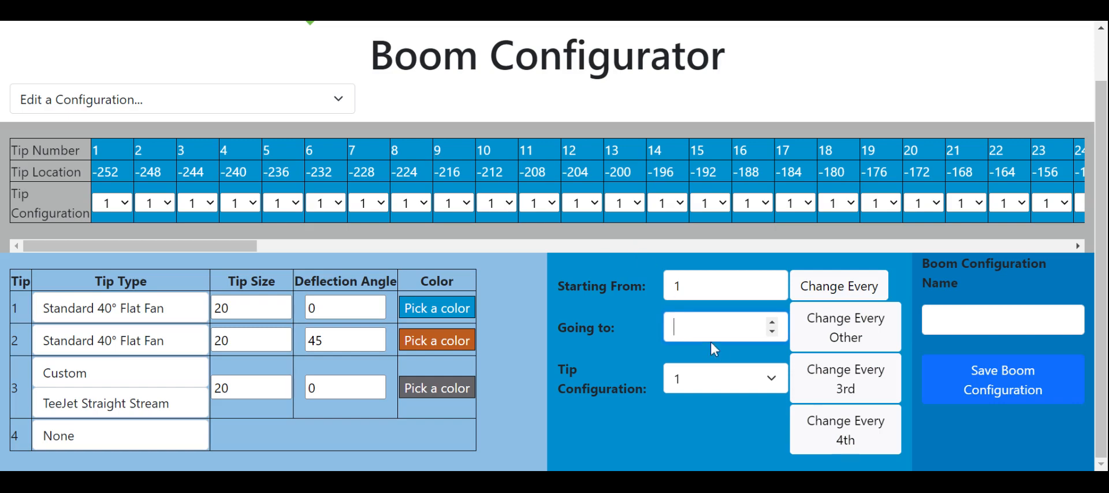
text(56)
click(842, 387)
Apply tip configuration 1 to every 3rd tip starting from 111 and going to 56.
drag(680, 286, 658, 290)
text(111)
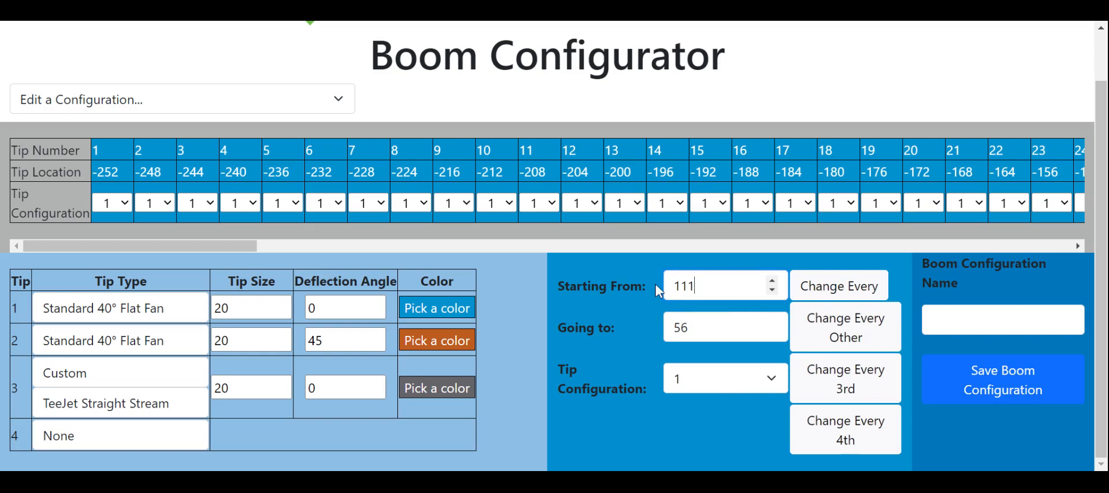
click(832, 381)
Apply tip configuration 2 to every 3rd tip starting from 2 and going to 56.
double_click(694, 285)
text(2)
click(699, 380)
click(698, 400)
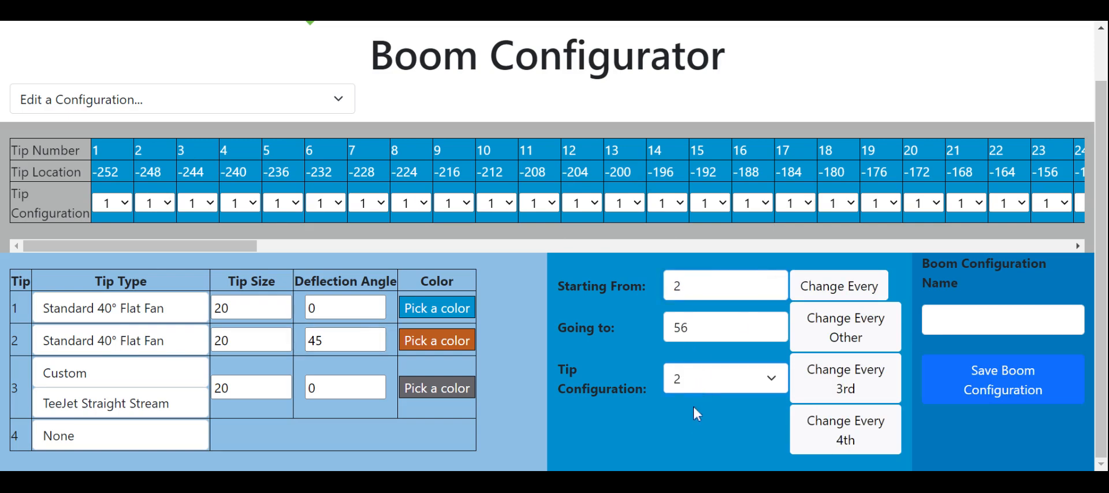
click(854, 380)
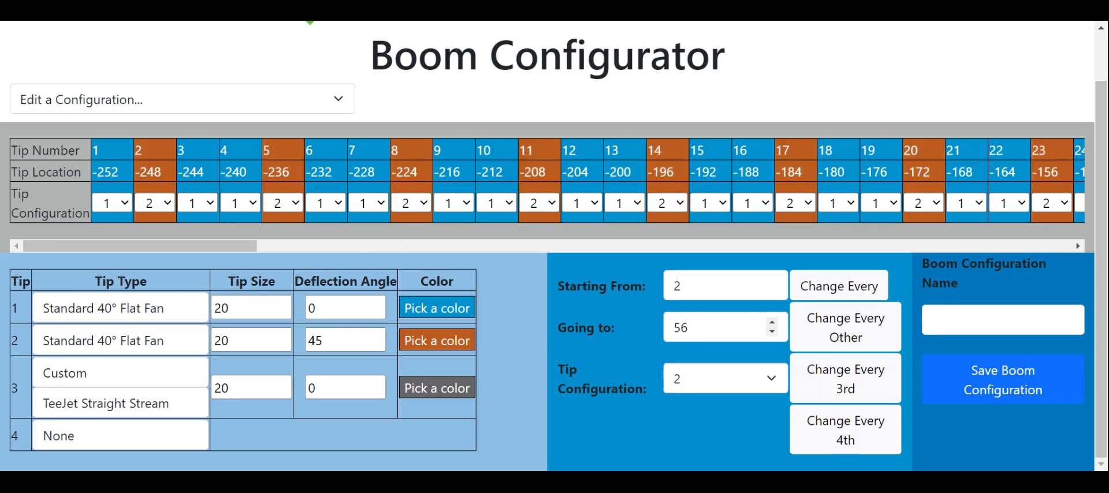
Apply tip configuration 2 to every 3rd tip starting from 110 and going to 56.
drag(690, 286, 646, 285)
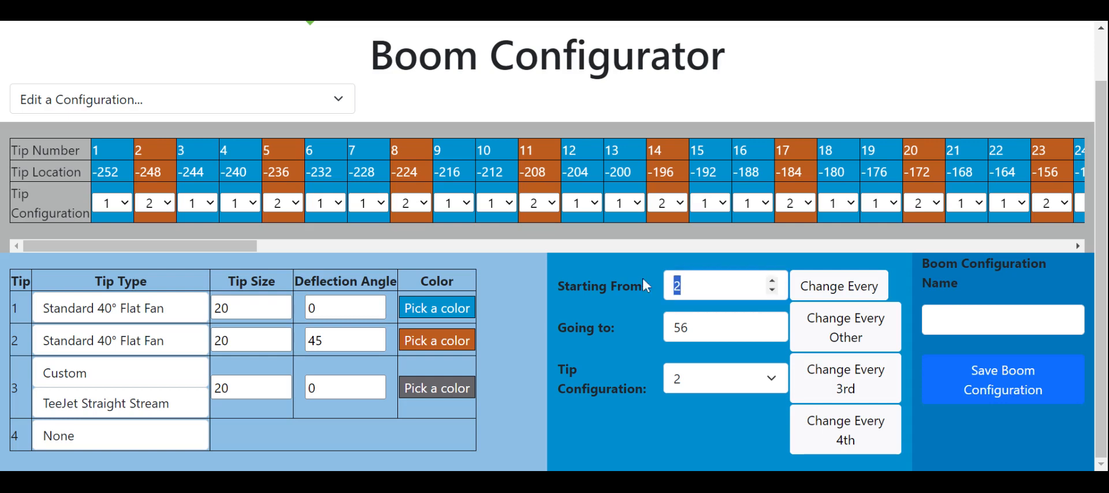
text(110)
drag(245, 245, 232, 293)
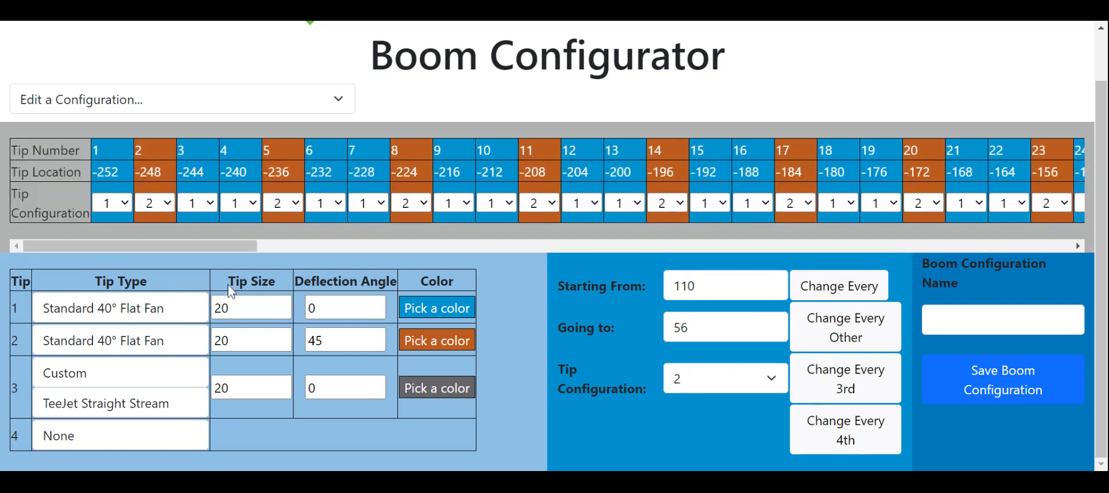
Apply tip configuration 3 to every 3rd tip starting from 3 and going to 56.
double_click(672, 285)
text(3)
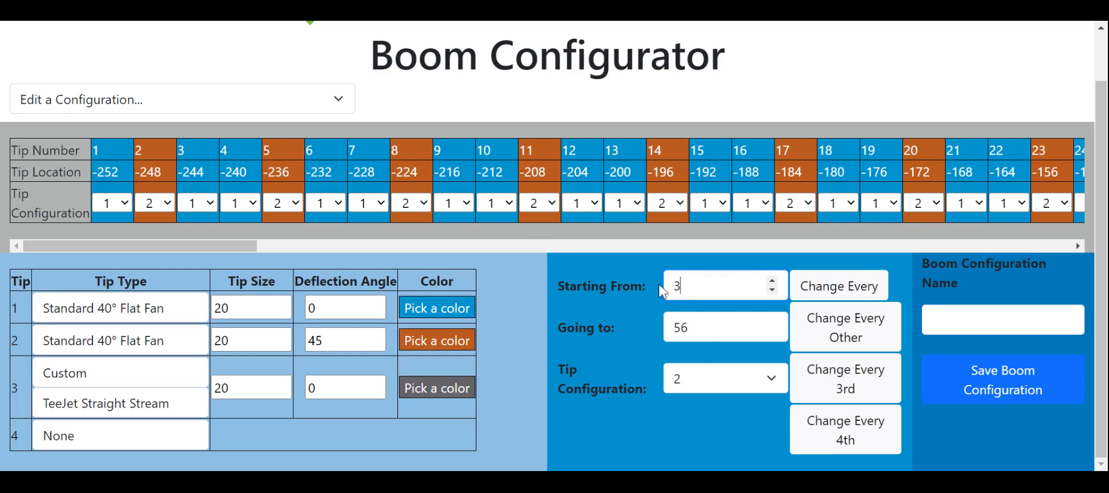
click(680, 376)
click(689, 431)
click(838, 386)
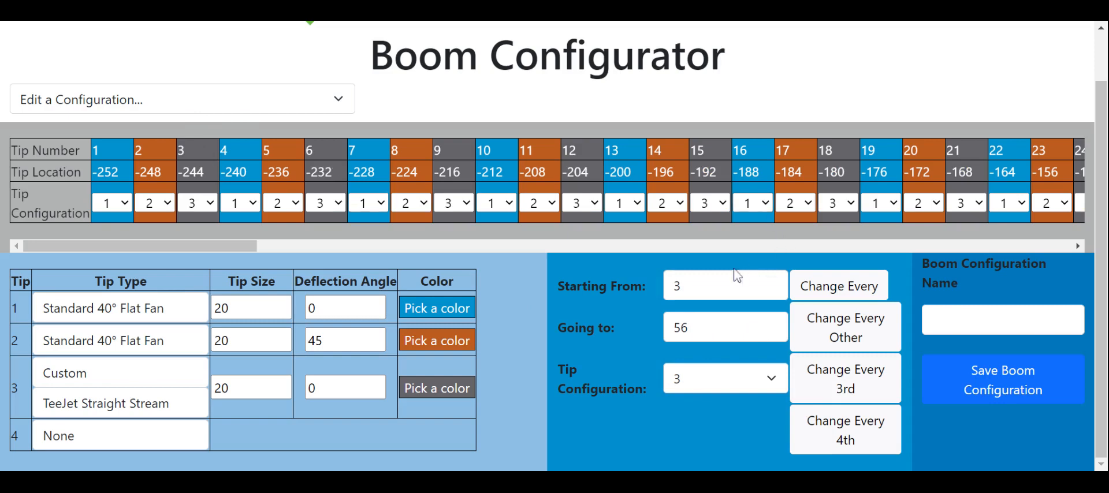
Apply tip configuration 3 to every 3rd tip starting from 109 and going to 56.
double_click(729, 286)
text(109)
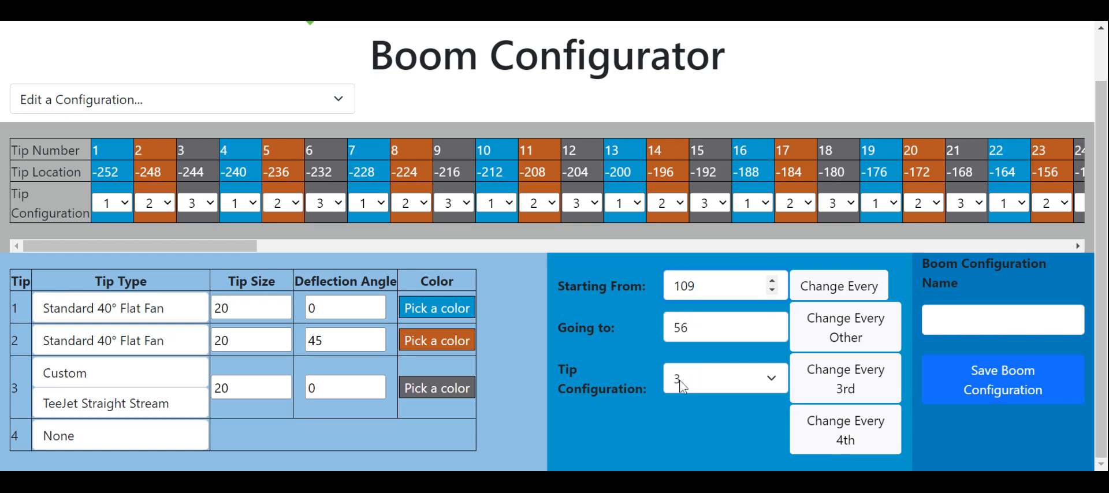
click(832, 388)
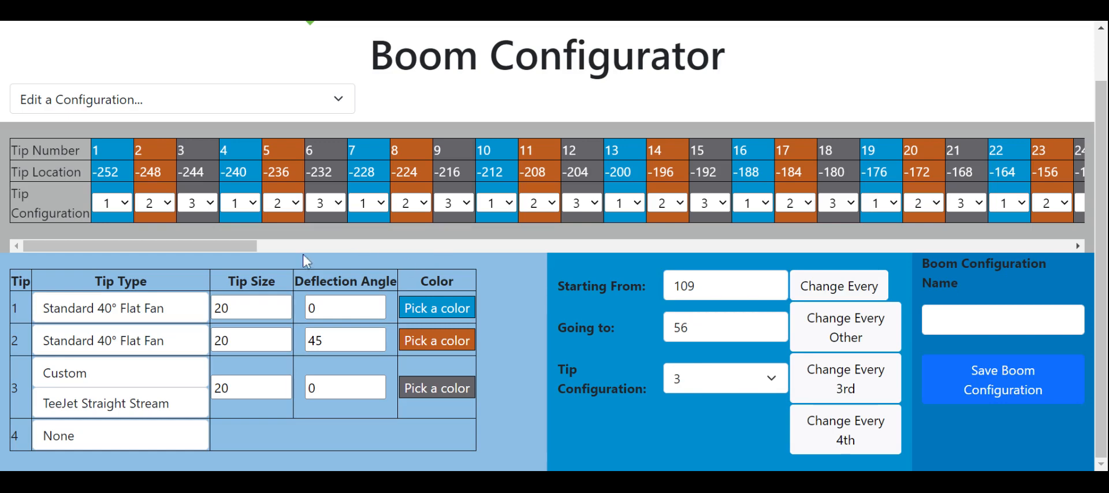
Change every tip from 56 to 64 at the boom's center to tip configuration 3.
drag(234, 246, 664, 243)
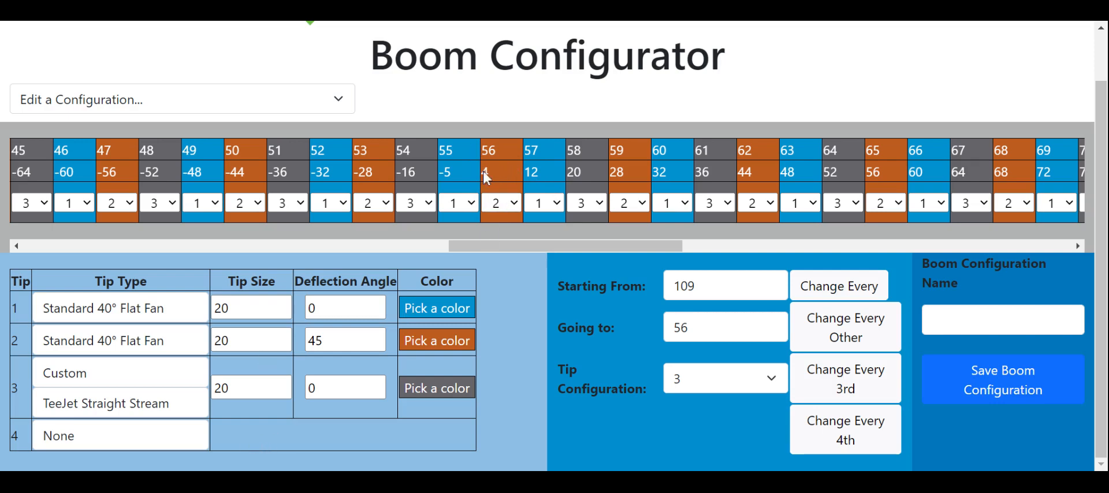
text(56)
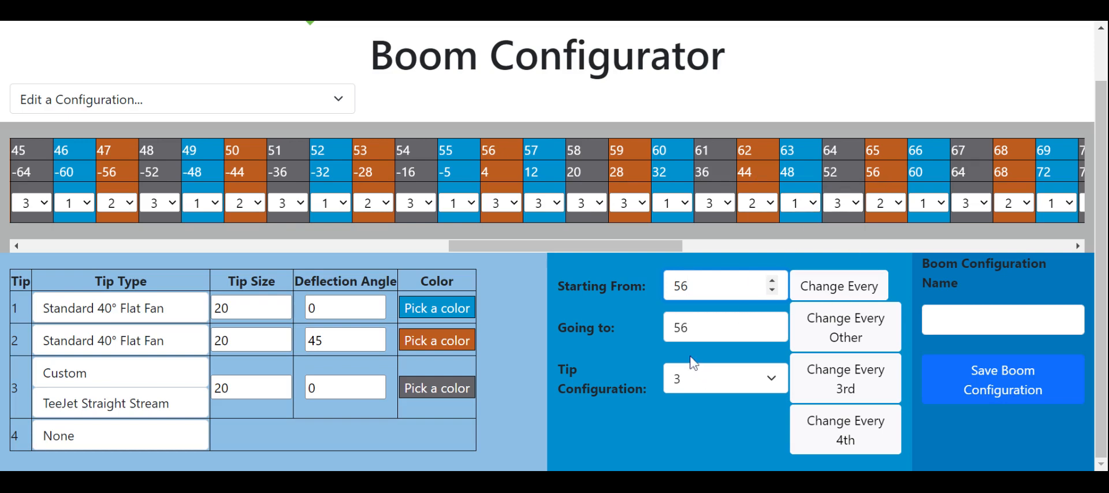
click(626, 323)
text(64)
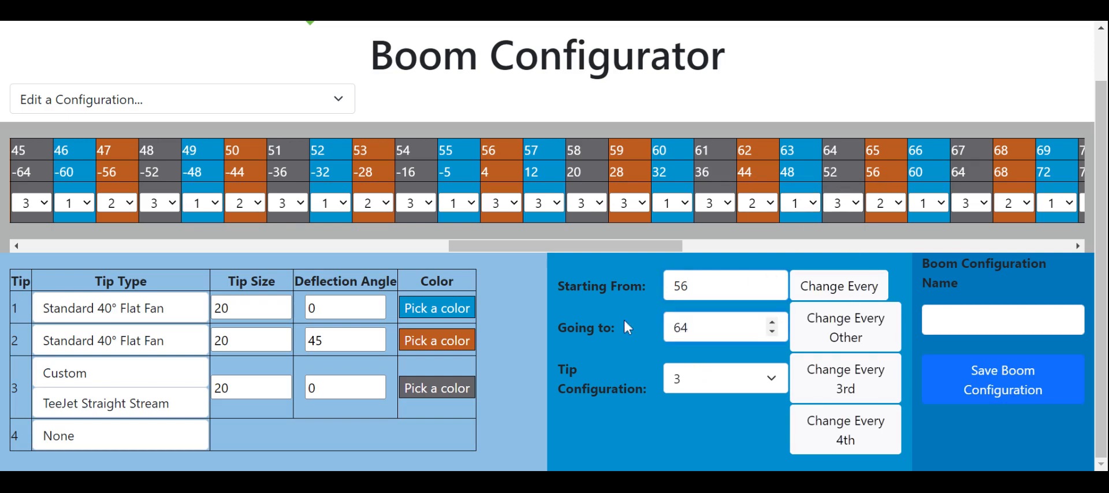
click(850, 289)
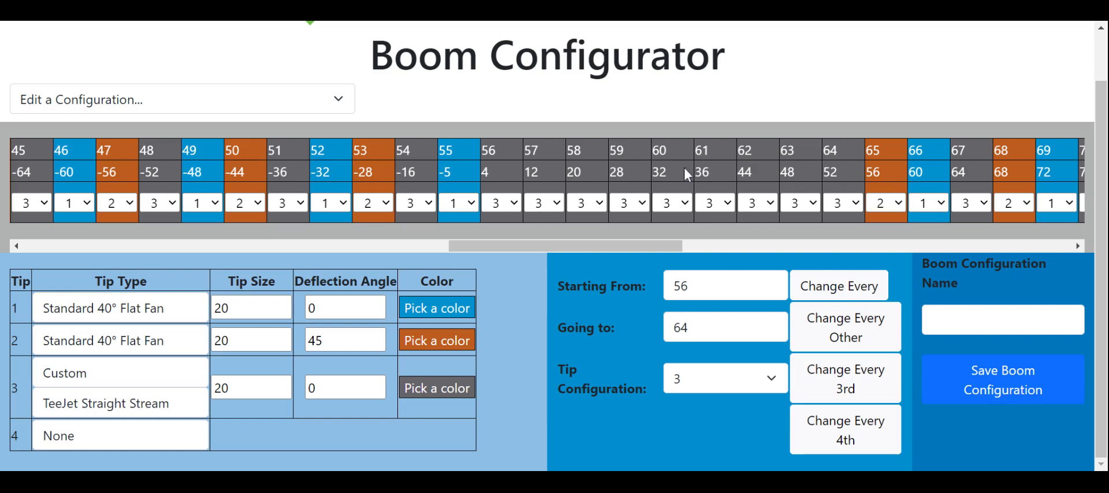
Name the boom configuration Standard and save it.
click(1005, 320)
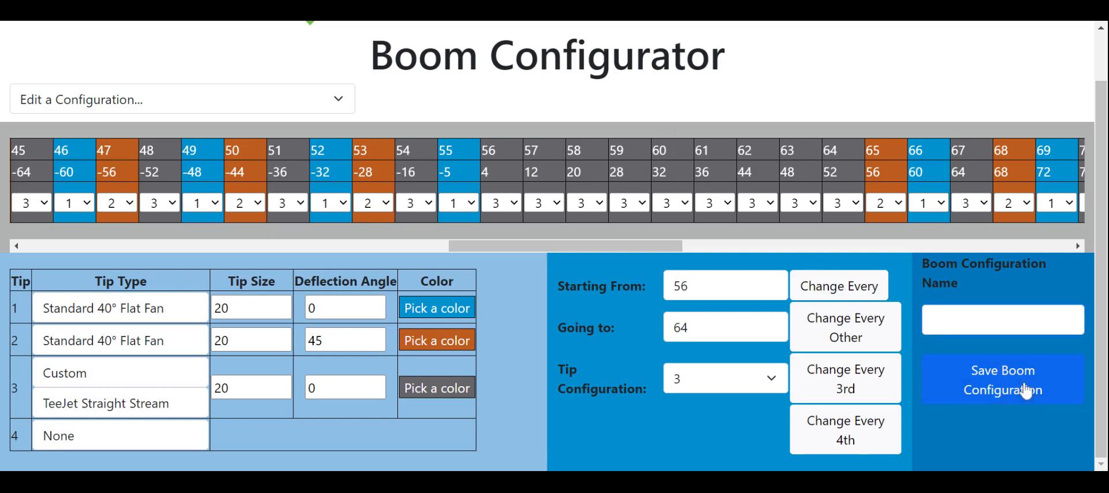
text(Standard)
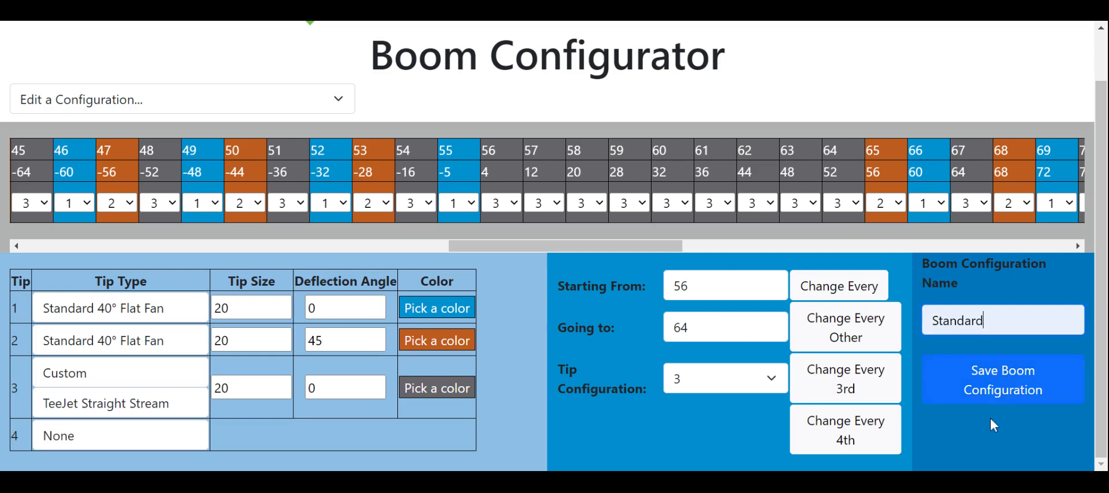
click(1000, 385)
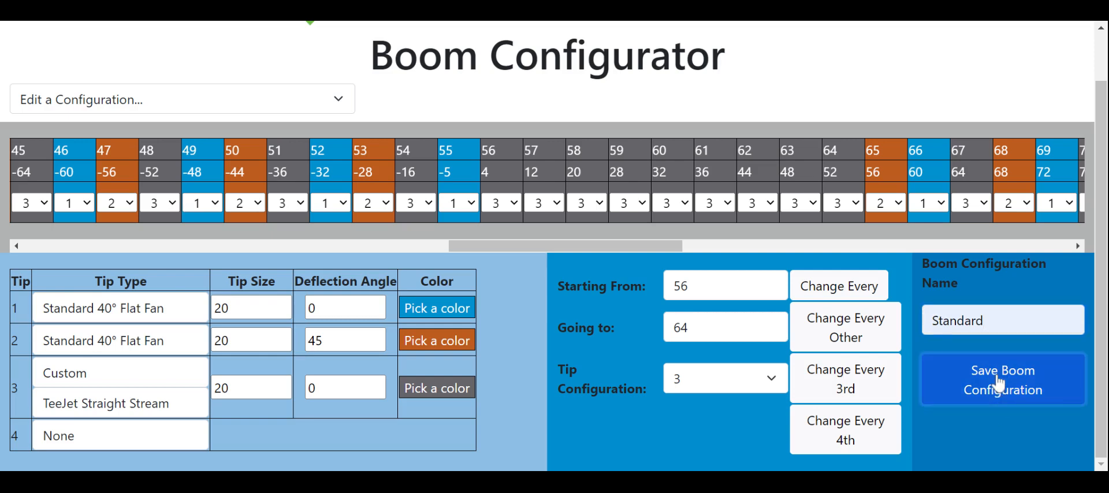